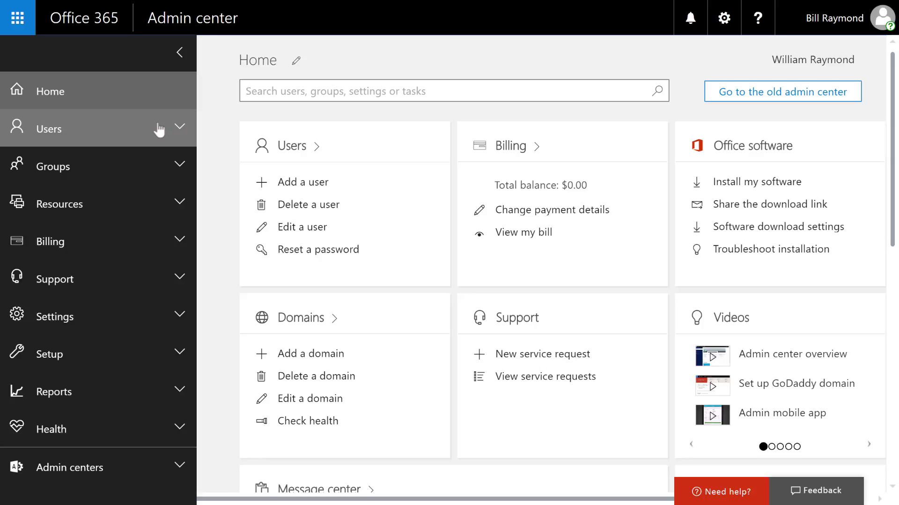
Step: View the Active users list, then open the Groups page showing the New Software Release group
left_click(160, 129)
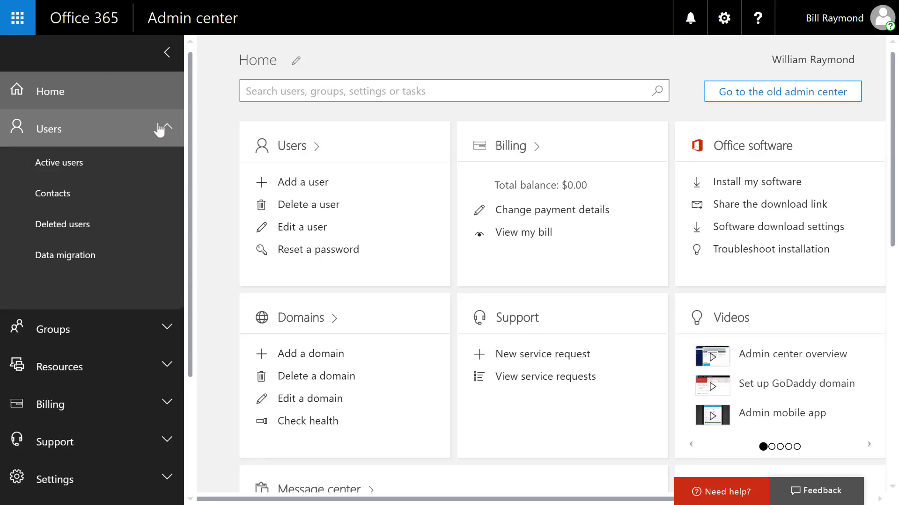
left_click(96, 171)
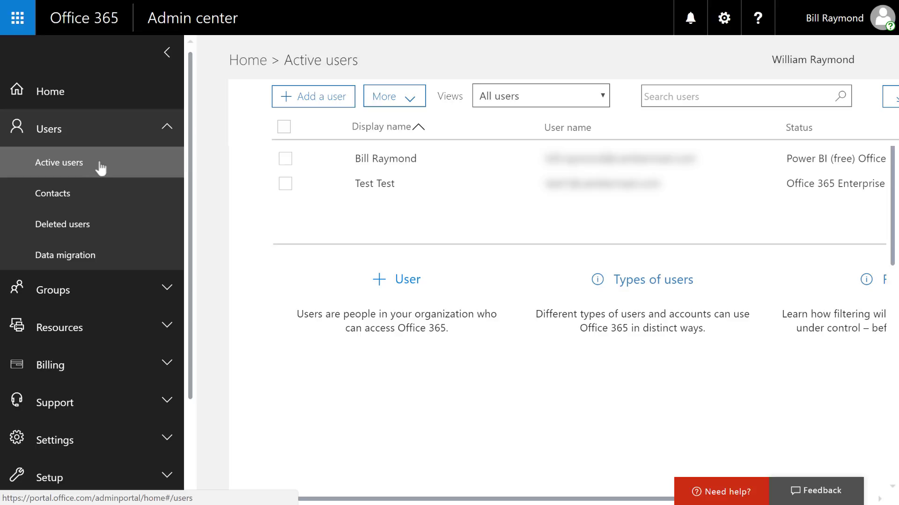
left_click(115, 137)
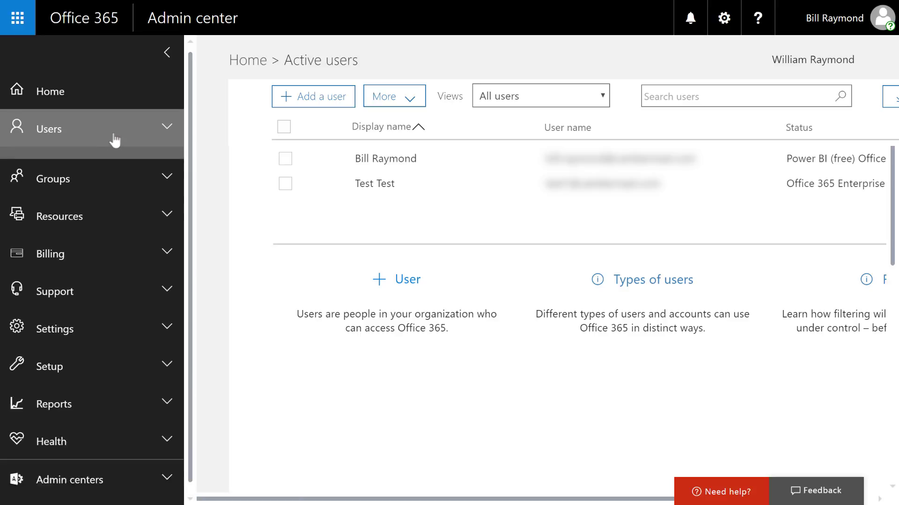
left_click(97, 168)
left_click(65, 202)
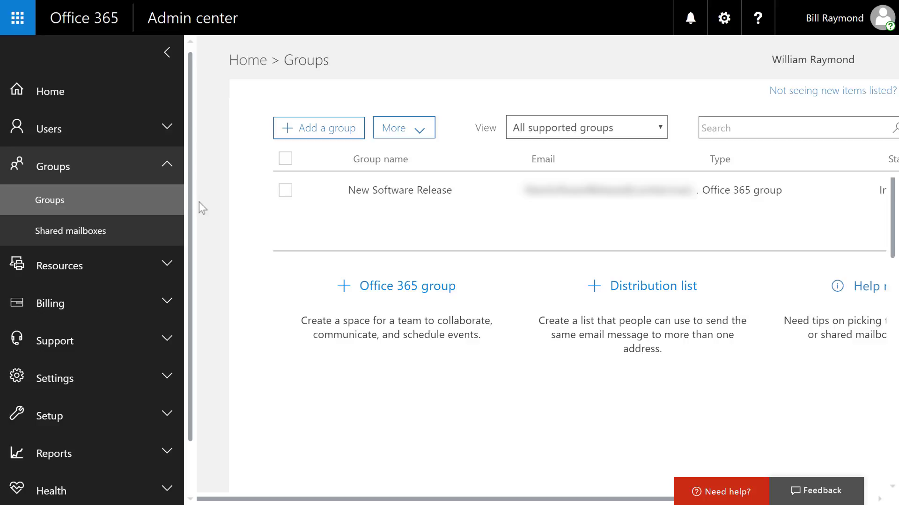
Step: View Rooms & equipment, the SharePoint Sites list, and the Public website offers (GoDaddy, Wix, SharePoint)
left_click(151, 267)
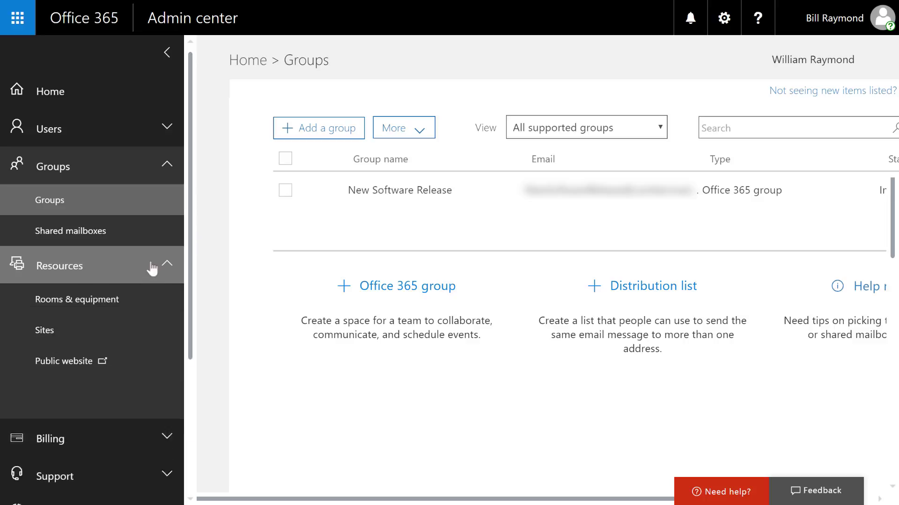
left_click(106, 307)
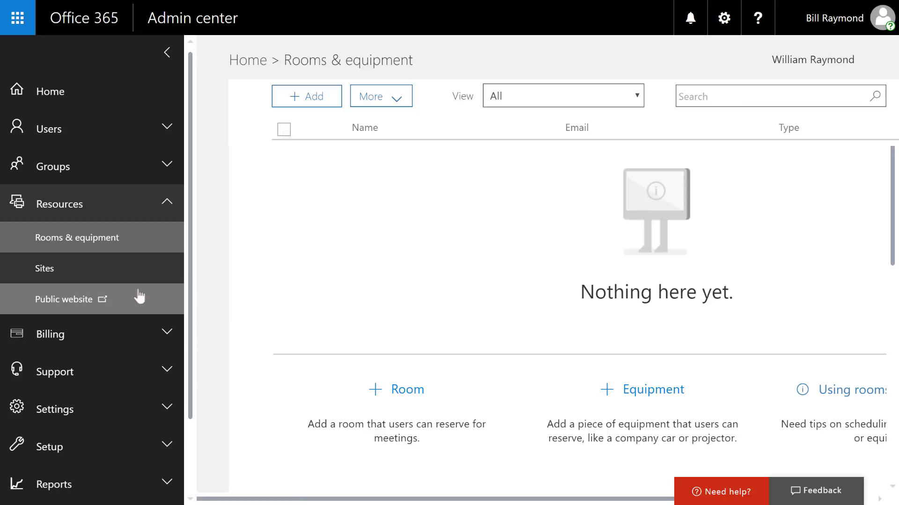
left_click(116, 277)
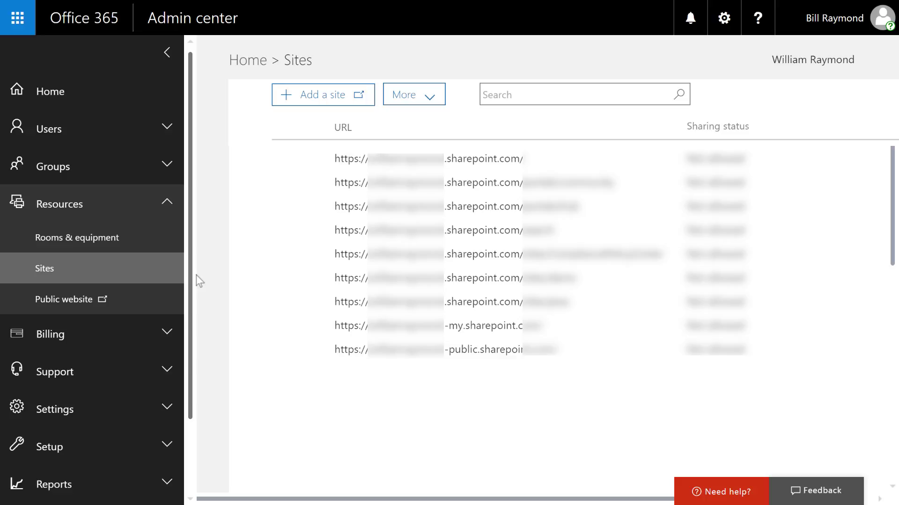
left_click(84, 307)
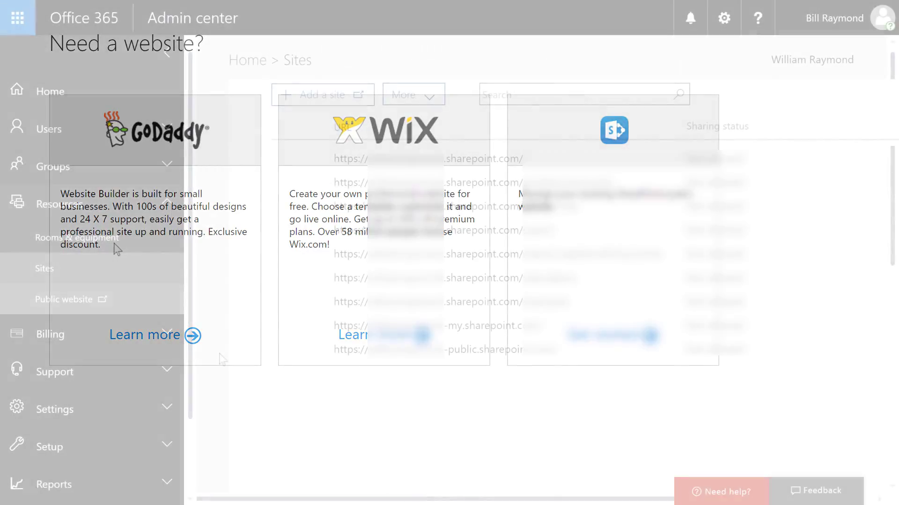
Step: Expand Billing and view the Licenses page showing 26 valid Enterprise E3 licenses
left_click(162, 336)
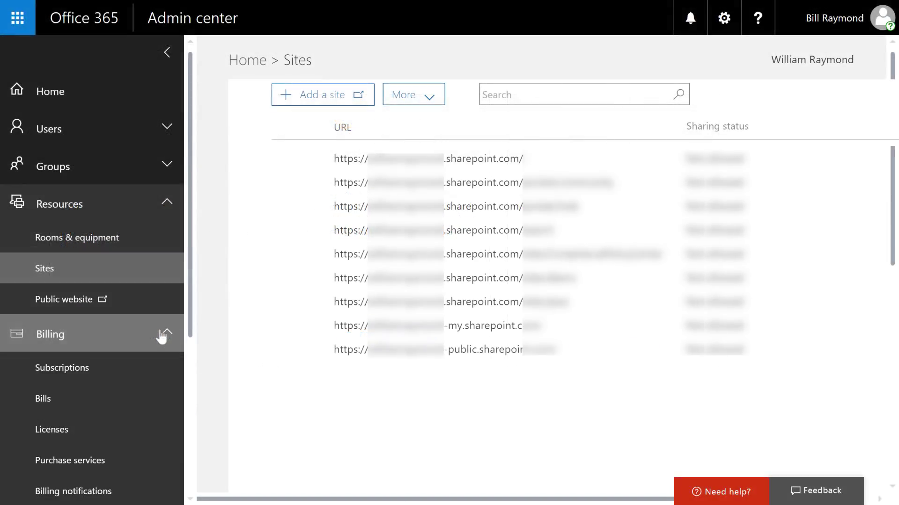
scroll(172, 361, "down", 2)
scroll(173, 361, "down", 2)
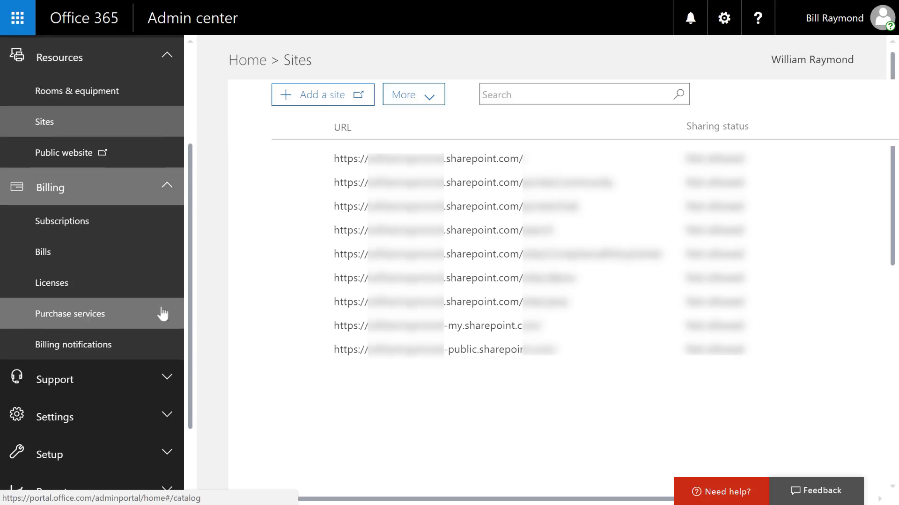
left_click(131, 294)
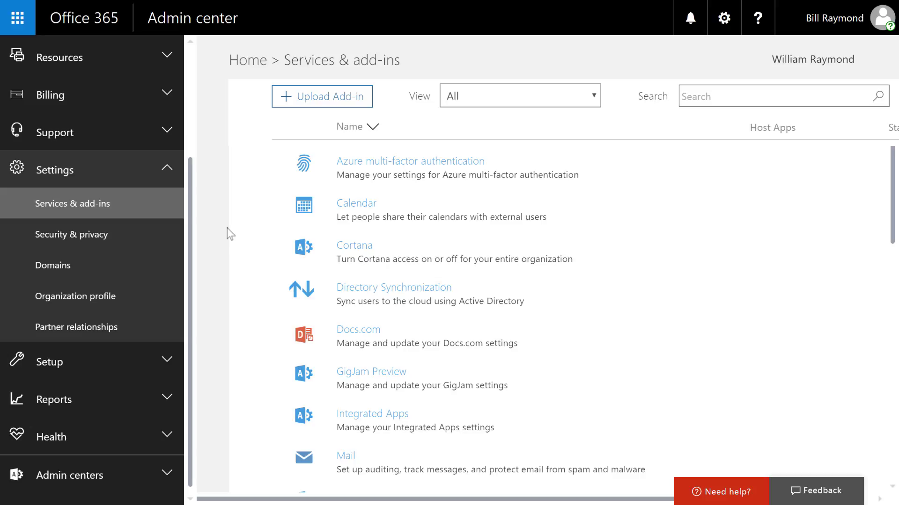
scroll(232, 233, "down", 3)
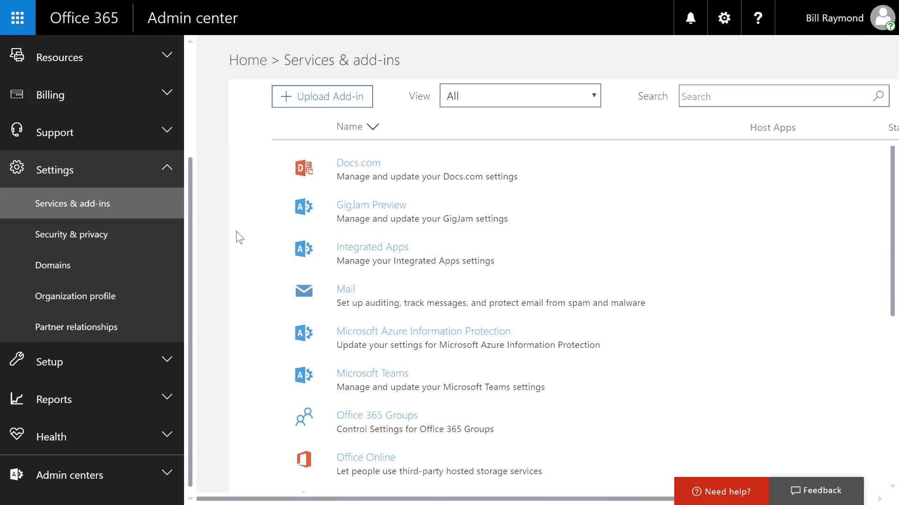
scroll(239, 236, "down", 2)
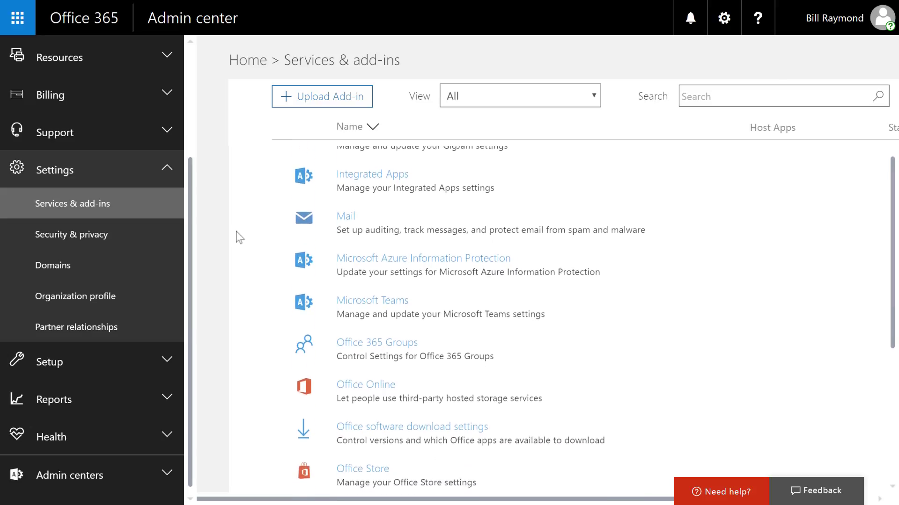
scroll(239, 236, "down", 2)
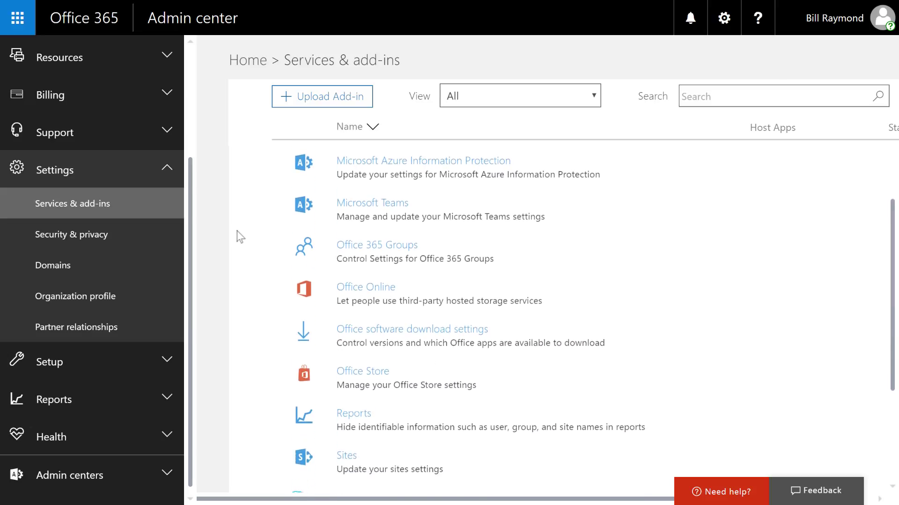
scroll(236, 231, "down", 1)
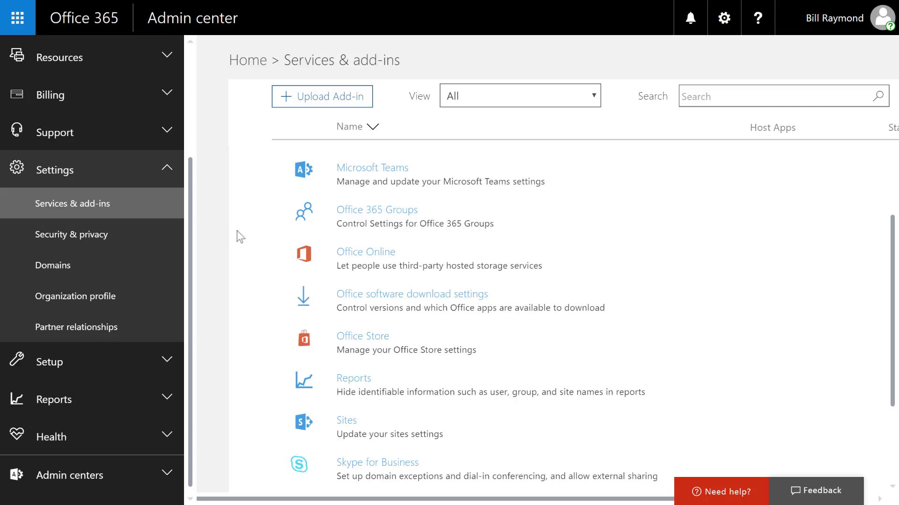
scroll(239, 236, "down", 3)
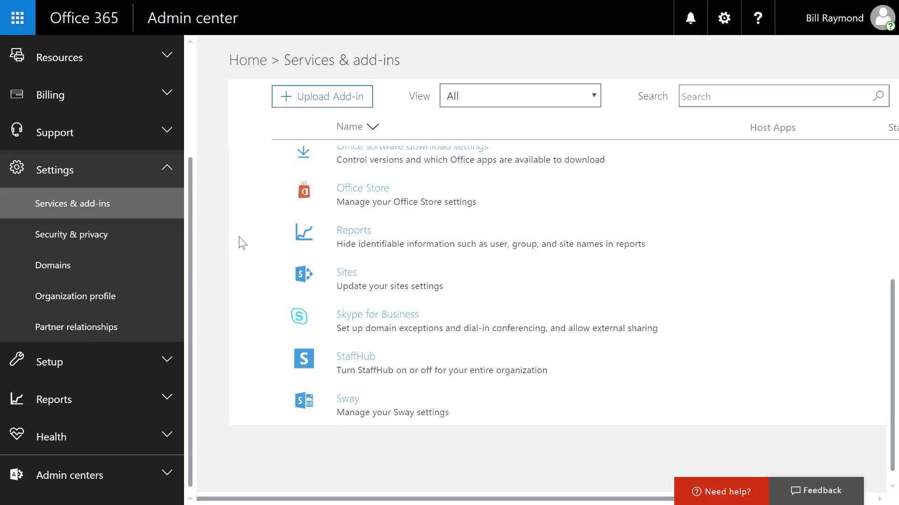
Step: Review Security & privacy policies, then open Domains listing cambermast.com and the onmicrosoft.com domain
left_click(125, 239)
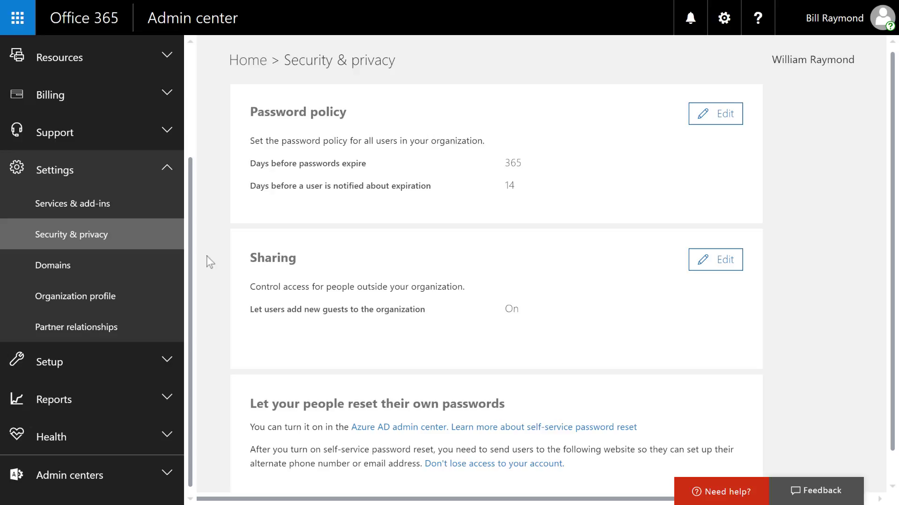
left_click(112, 276)
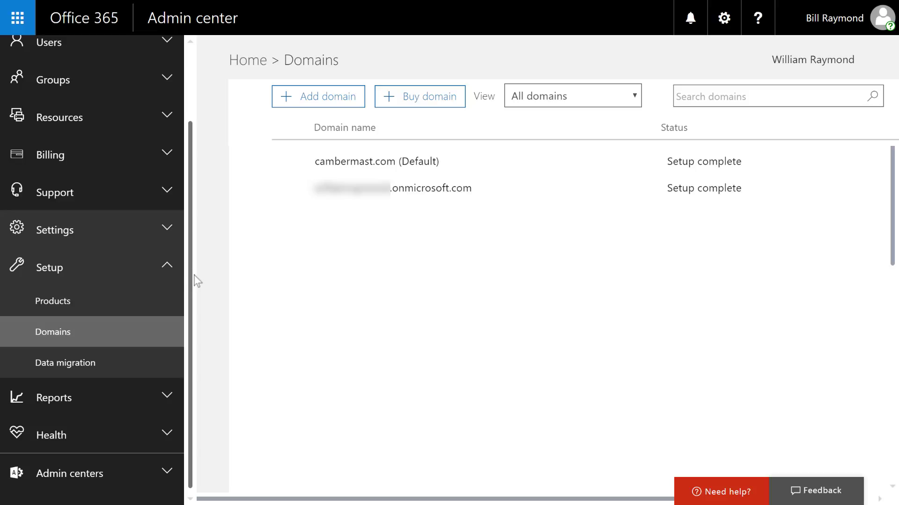
Step: Open Setup > Data migration, offering PST upload, Gmail, Outlook, Yahoo and Exchange sources
left_click(85, 365)
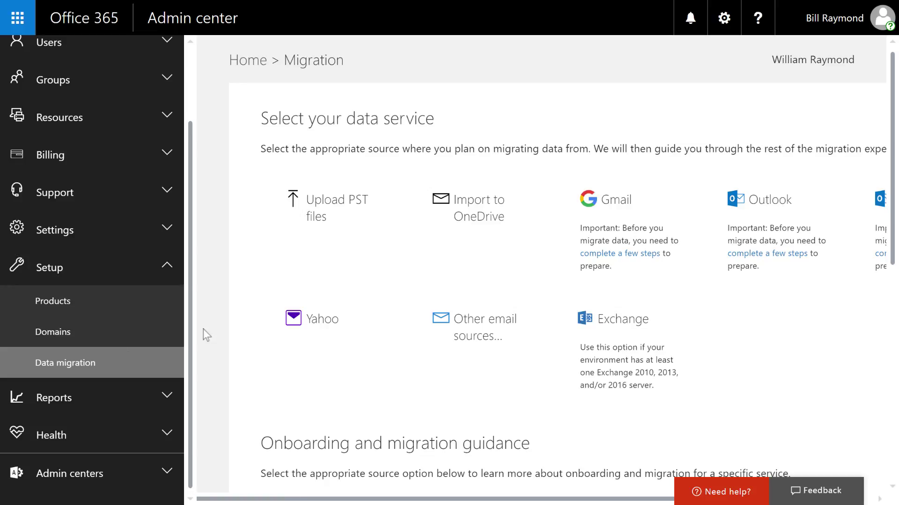
Step: Browse all the Usage report tiles, then open the Security & compliance reports page
left_click(125, 397)
left_click(76, 429)
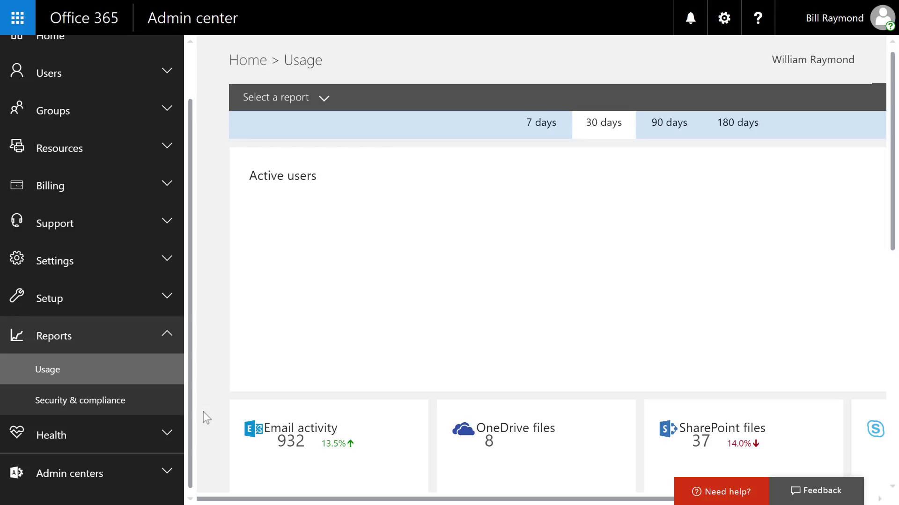
scroll(203, 412, "down", 1)
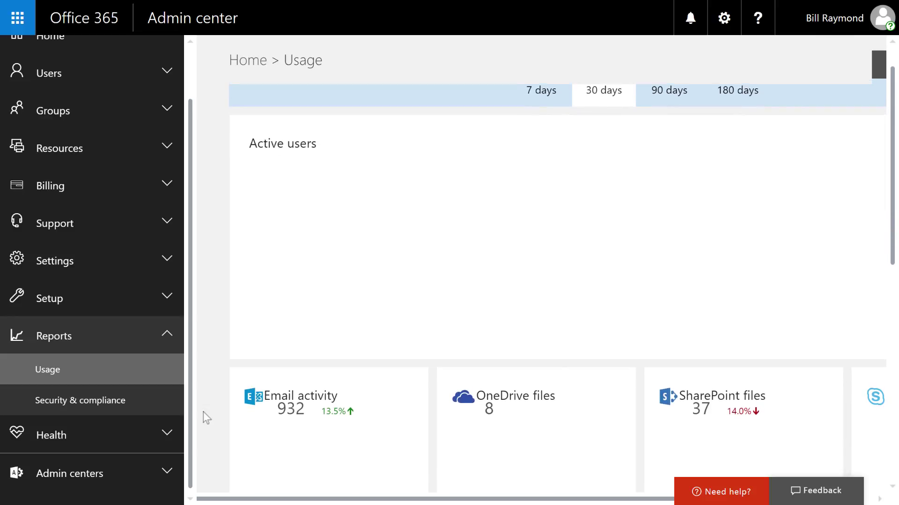
scroll(203, 411, "down", 1)
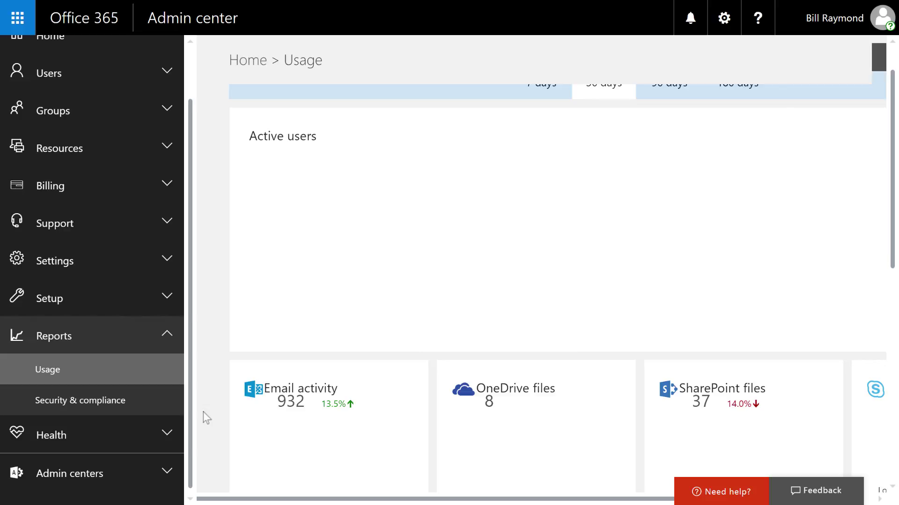
scroll(203, 411, "down", 1)
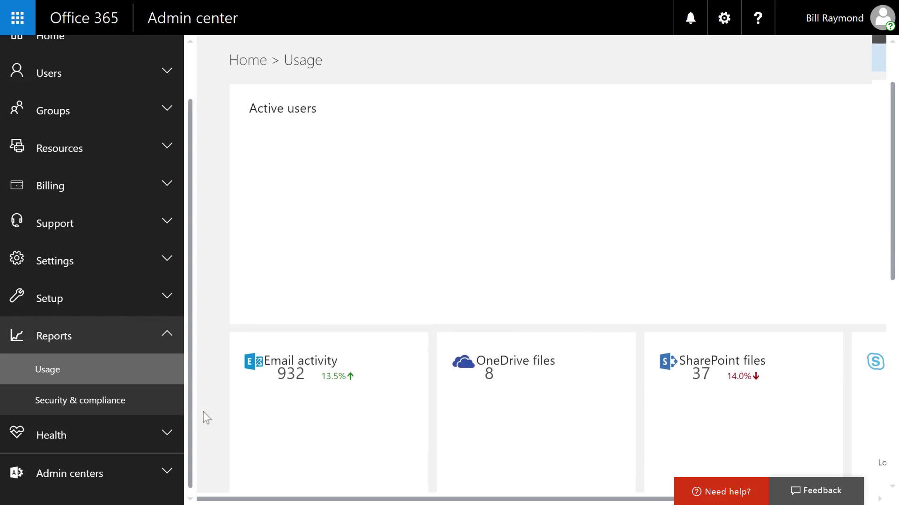
scroll(203, 412, "down", 1)
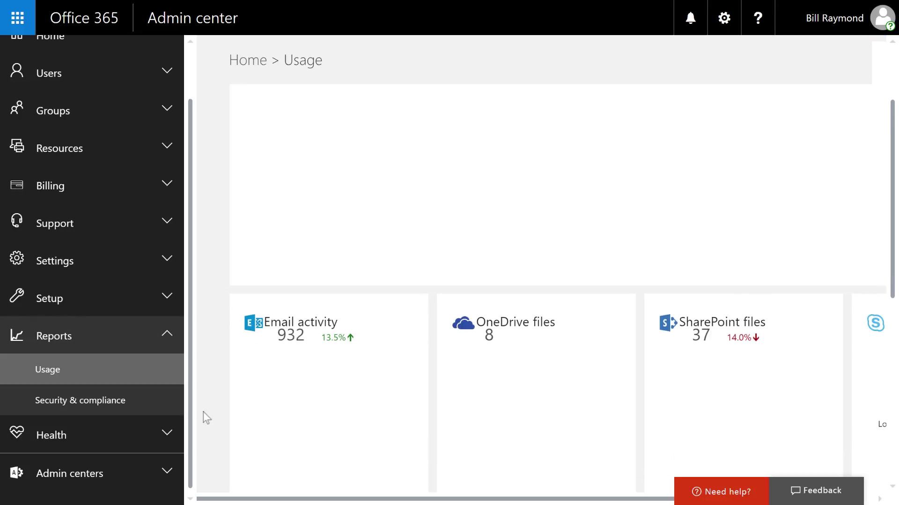
scroll(207, 418, "down", 2)
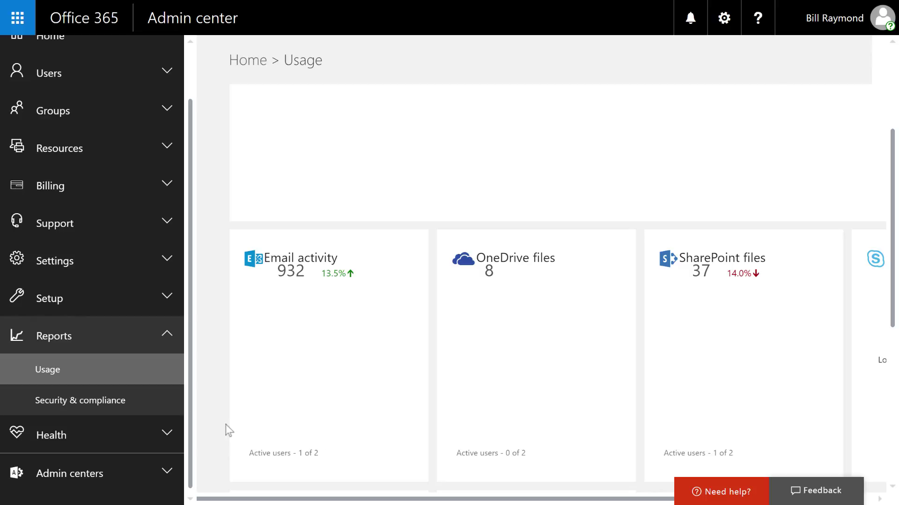
scroll(235, 429, "right", 3)
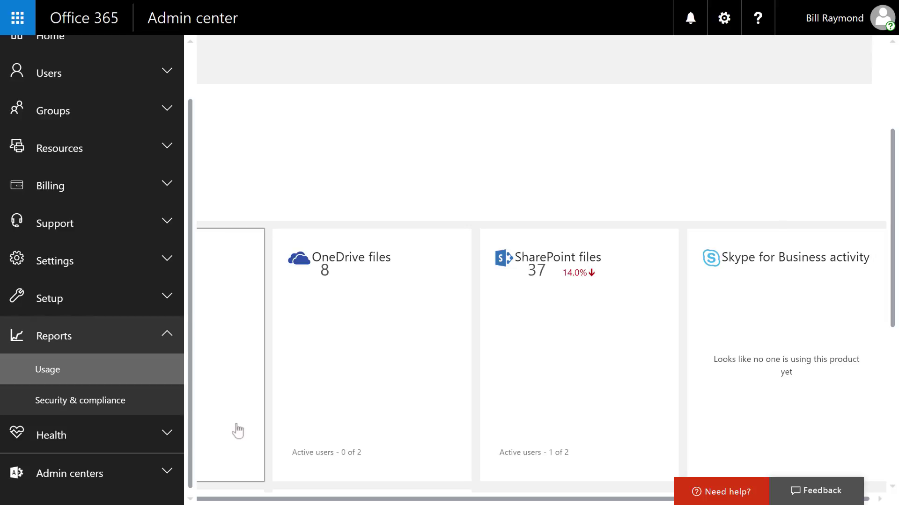
scroll(237, 431, "left", 3)
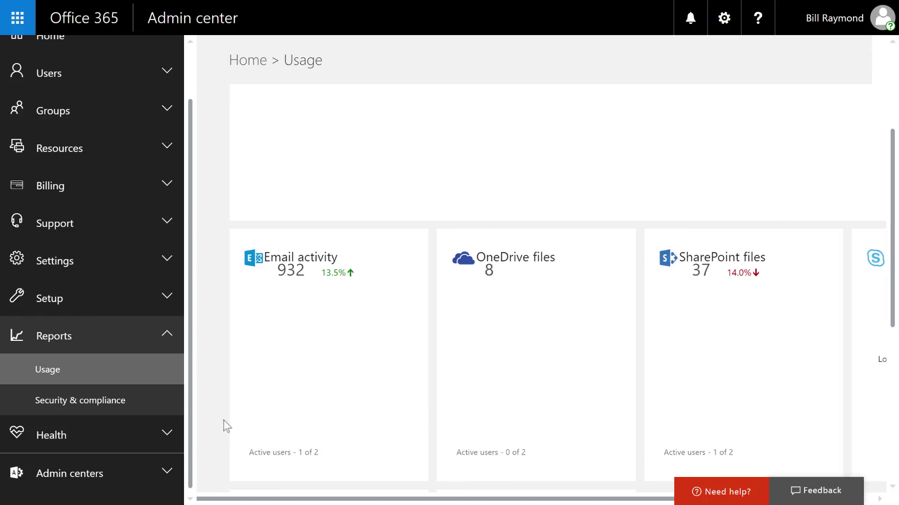
scroll(226, 426, "down", 3)
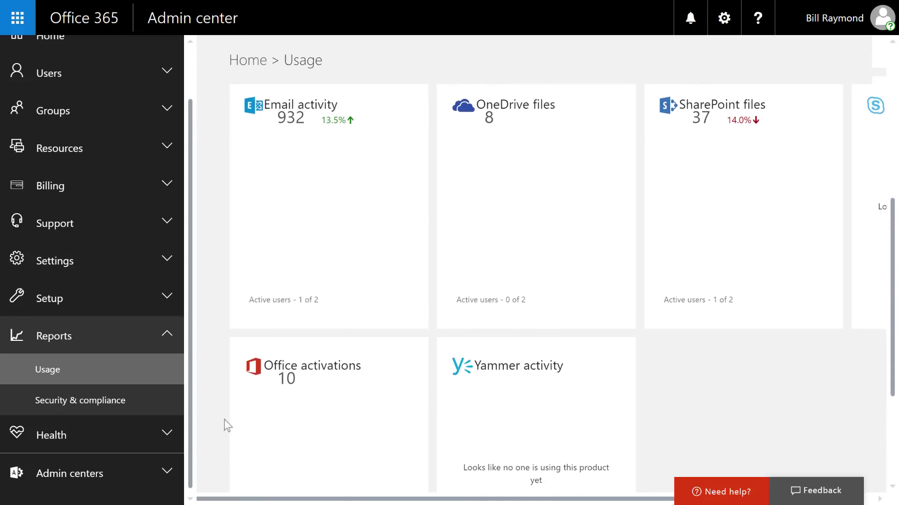
scroll(223, 419, "down", 3)
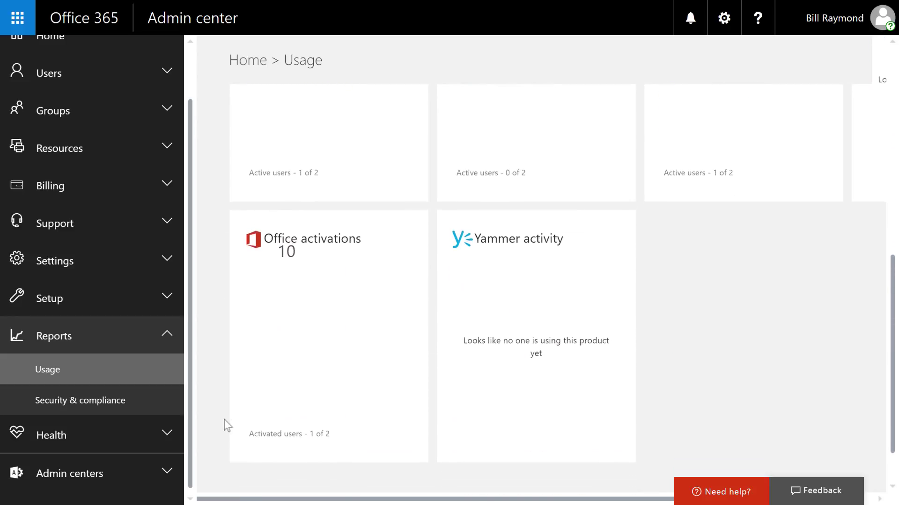
scroll(224, 419, "down", 1)
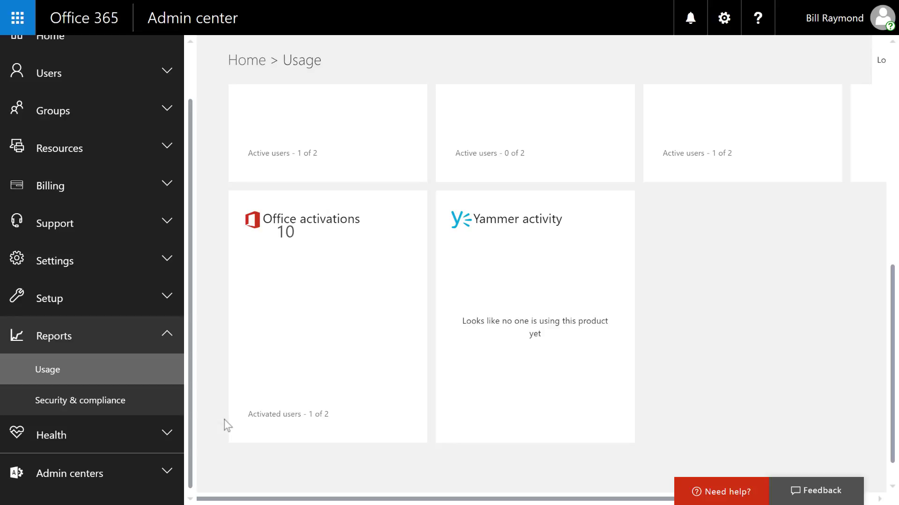
left_click(136, 408)
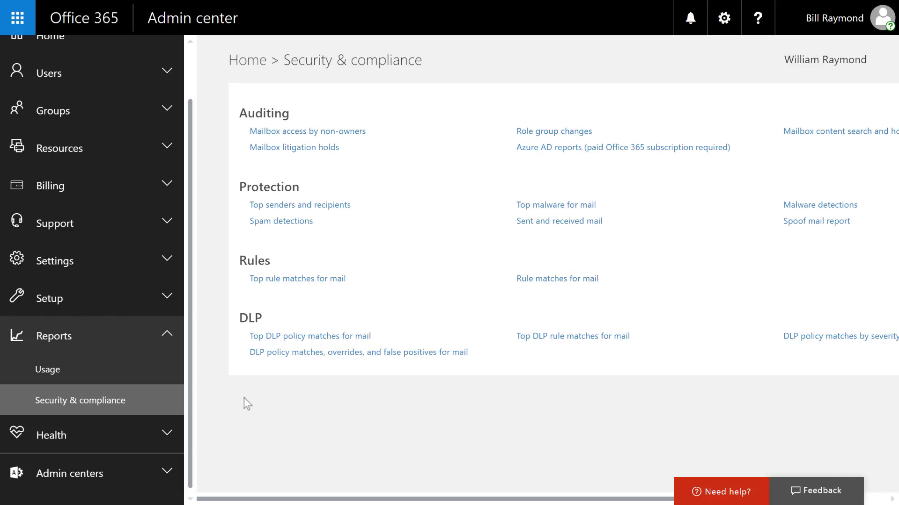
Step: After reviewing the Auditing, Protection, Rules and DLP reports, expand the Health section
left_click(154, 437)
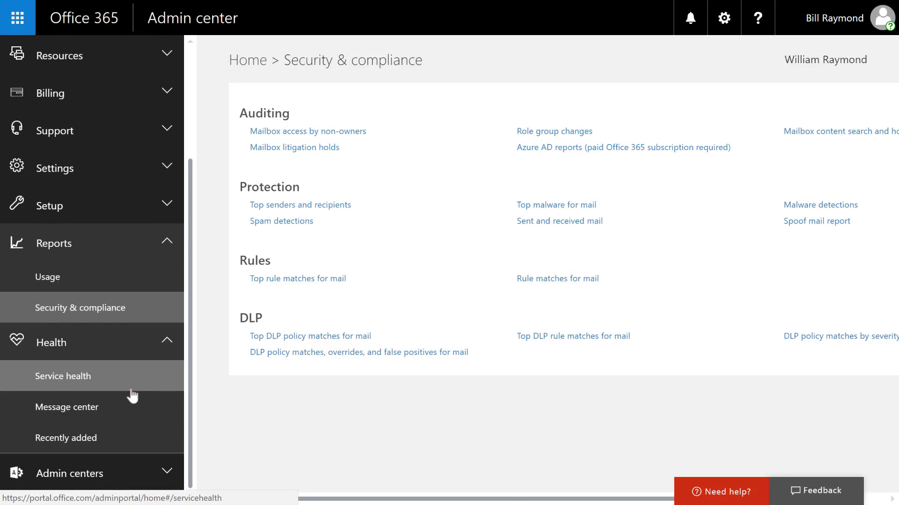
Step: In Service health, expand Office 365 Portal incident MO92020, then confirm Advisories shows none active
left_click(132, 391)
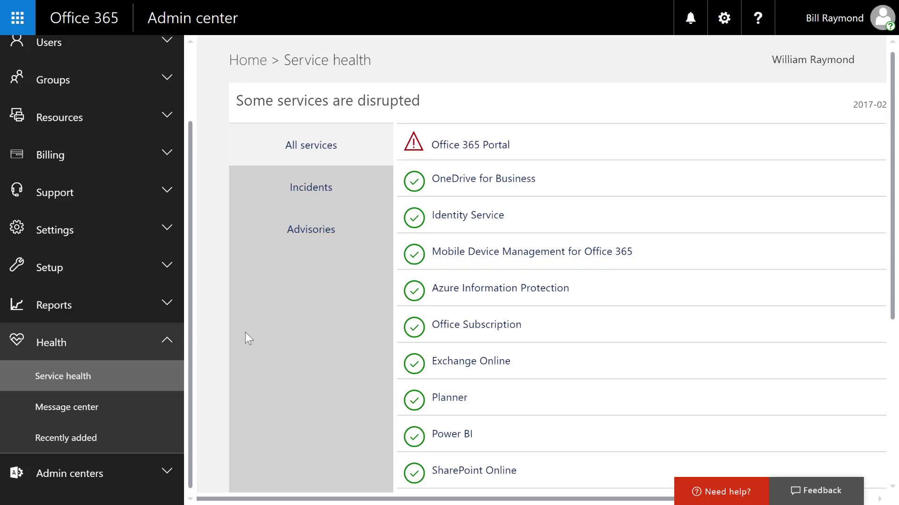
scroll(245, 332, "right", 5)
scroll(246, 335, "down", 1)
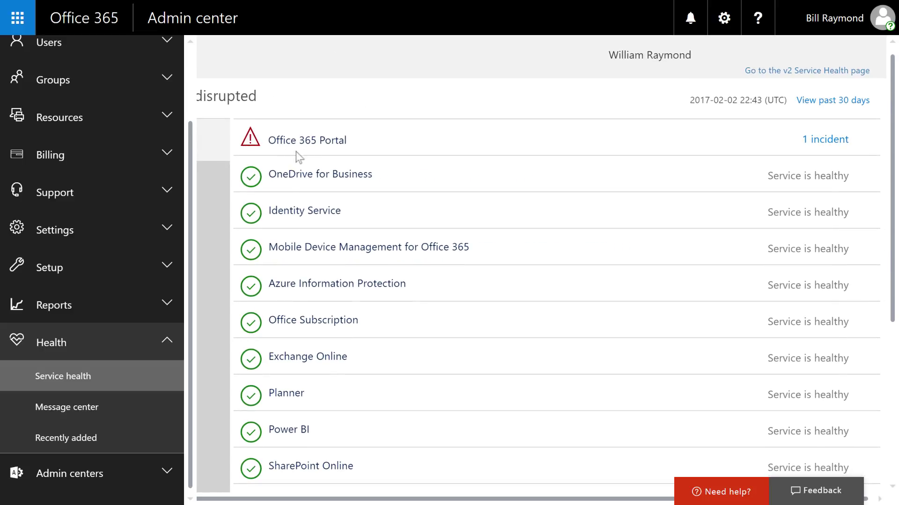
left_click(824, 140)
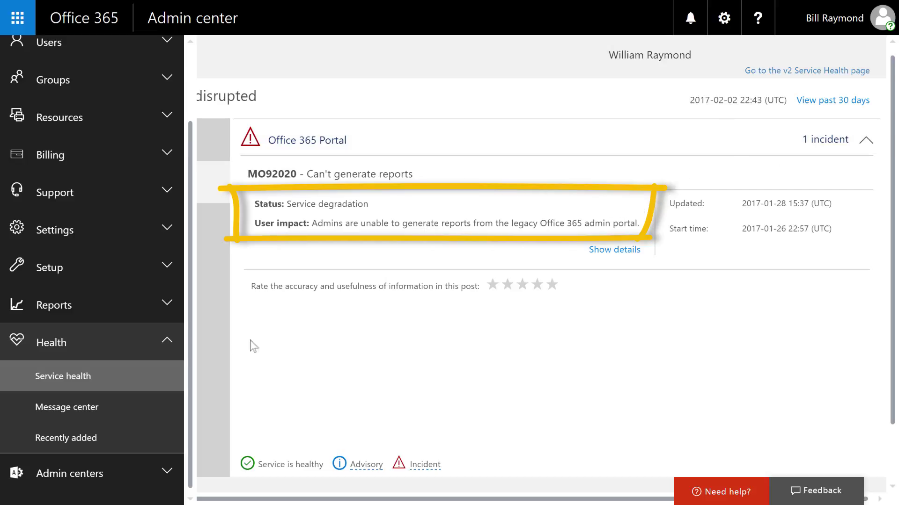
scroll(241, 382, "left", 4)
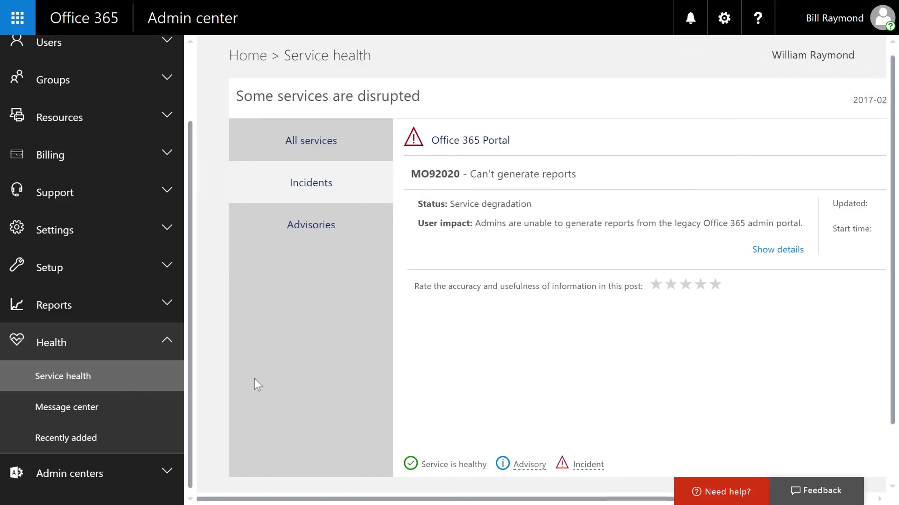
left_click(322, 231)
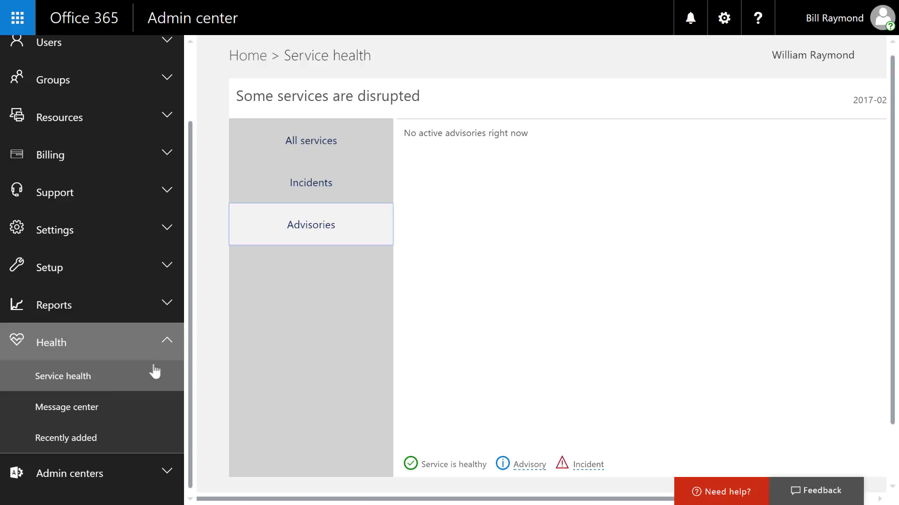
Step: Open Health > Message center listing active messages like New Feature: OneDrive admin center
left_click(108, 408)
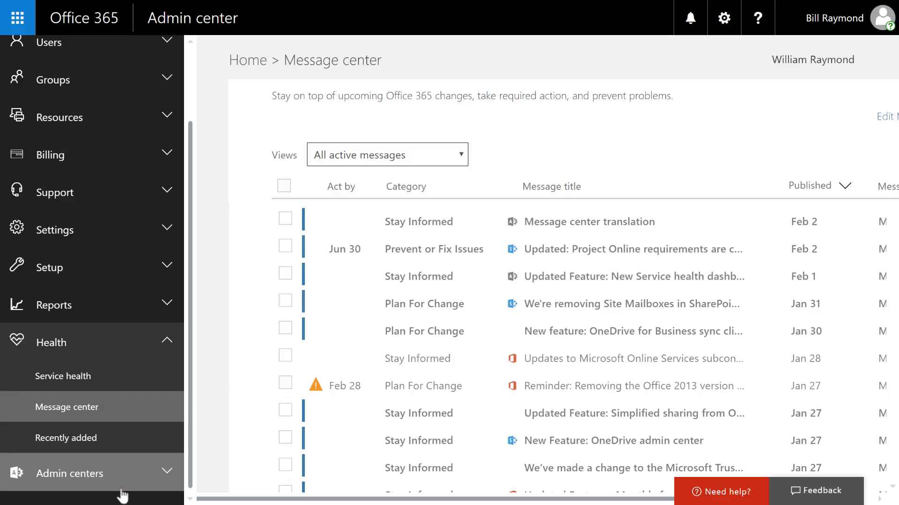
Step: View the Recently added monthly updates, then expand the Admin centers section
left_click(114, 447)
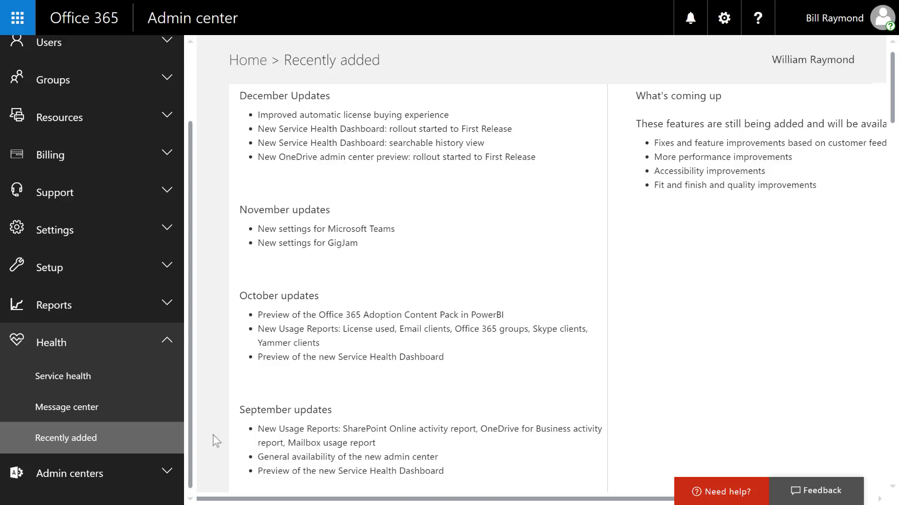
left_click(149, 476)
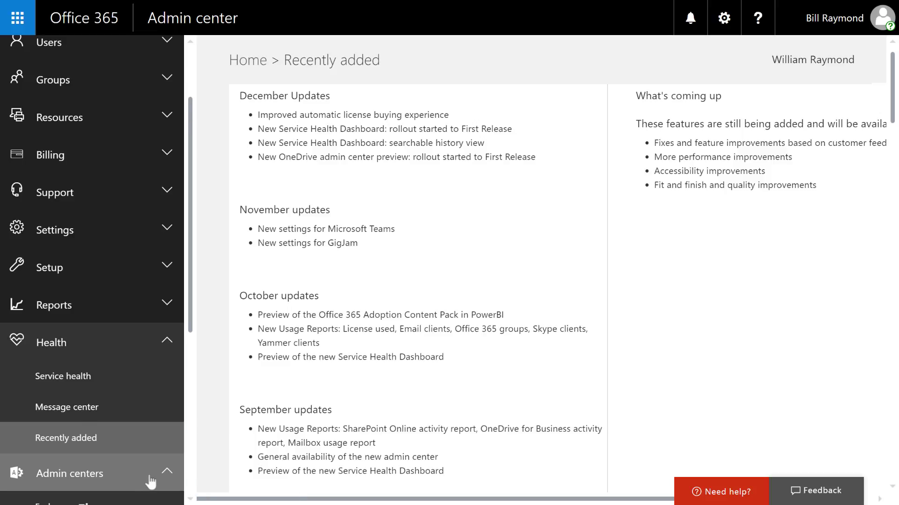
scroll(167, 478, "down", 6)
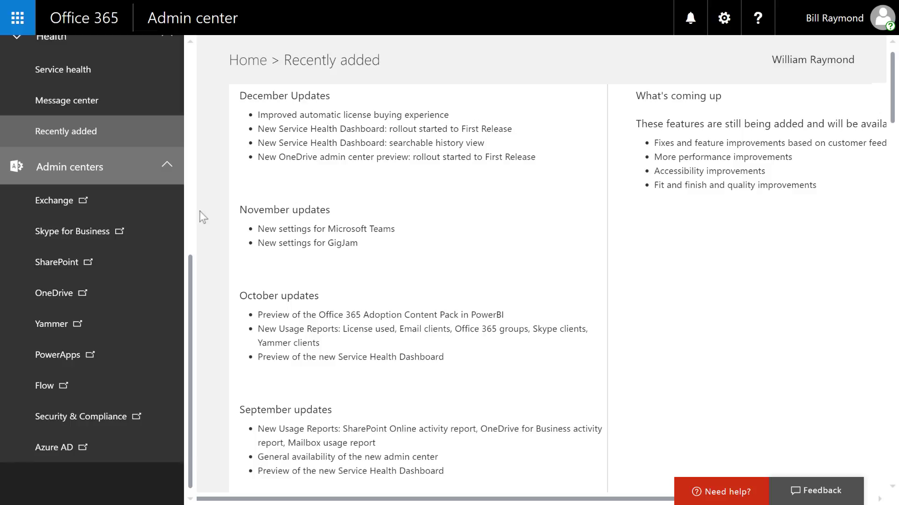
scroll(191, 166, "up", 8)
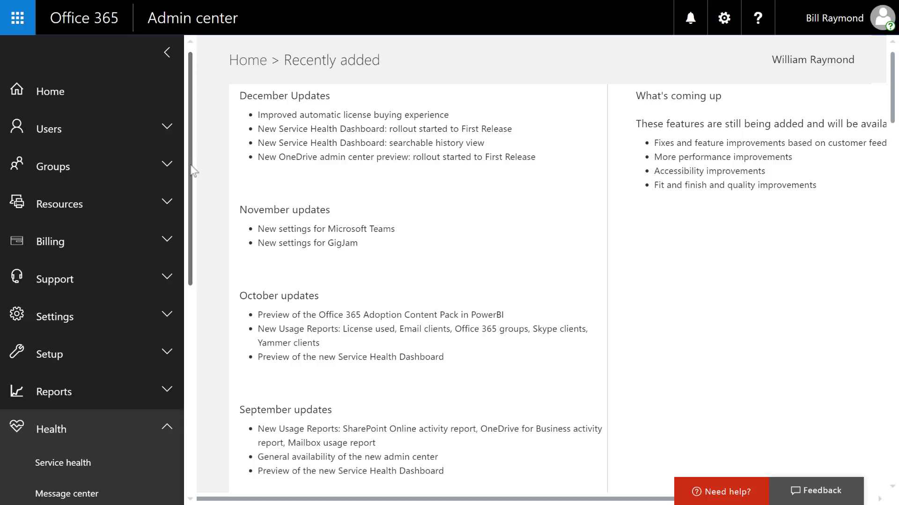
Step: Open the app launcher and scroll its tiles from Mail through Dynamics 365 and Admin
left_click(20, 20)
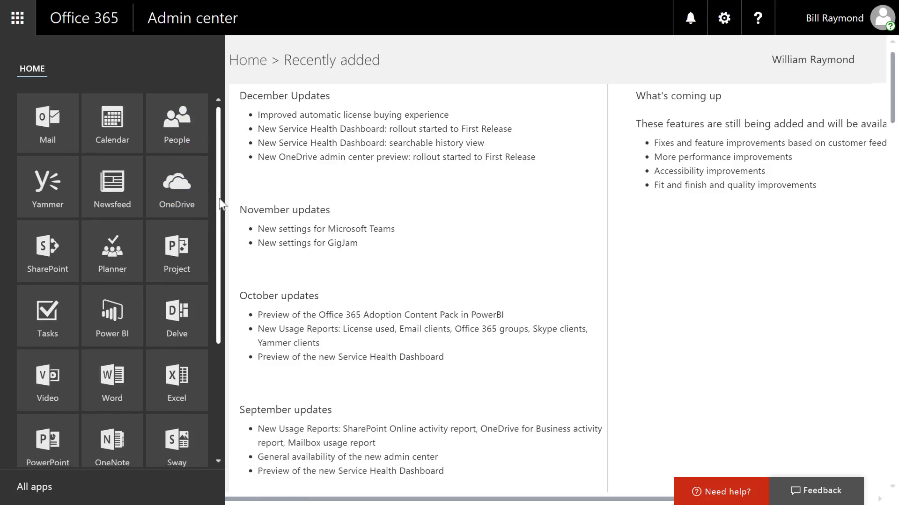
left_click_drag(218, 200, 227, 175)
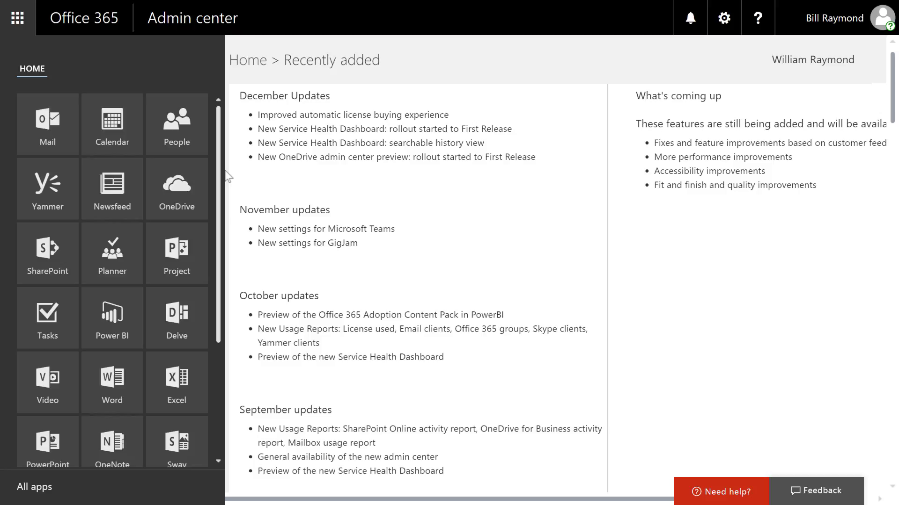
Step: Close the app launcher and browse the available themes in the settings panel
left_click(686, 66)
left_click(728, 30)
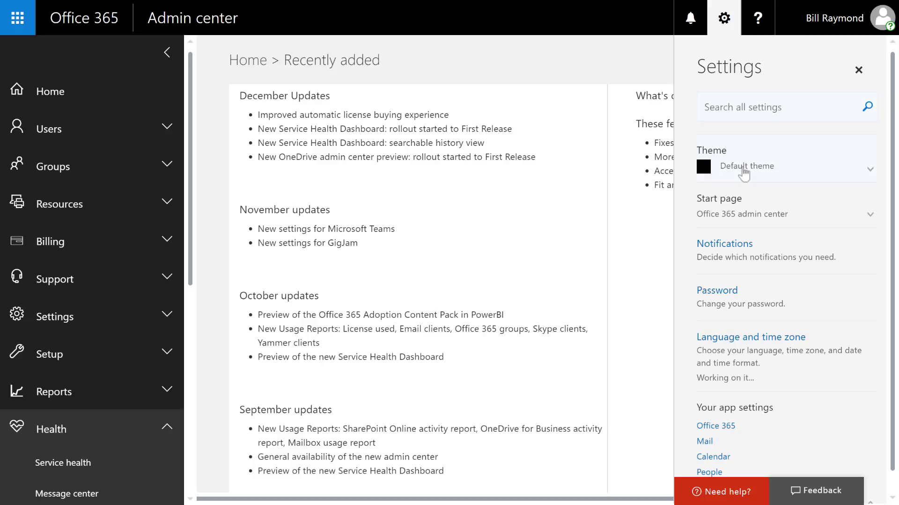
left_click(744, 172)
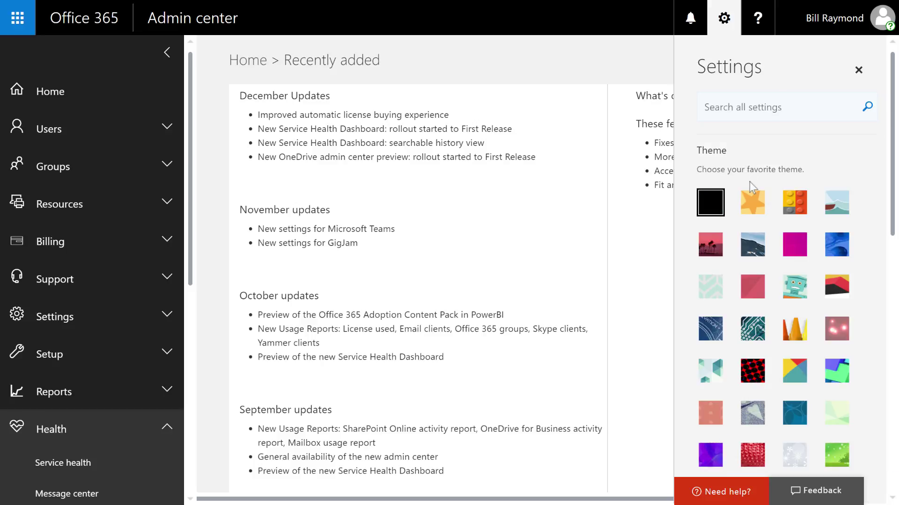
scroll(743, 178, "down", 10)
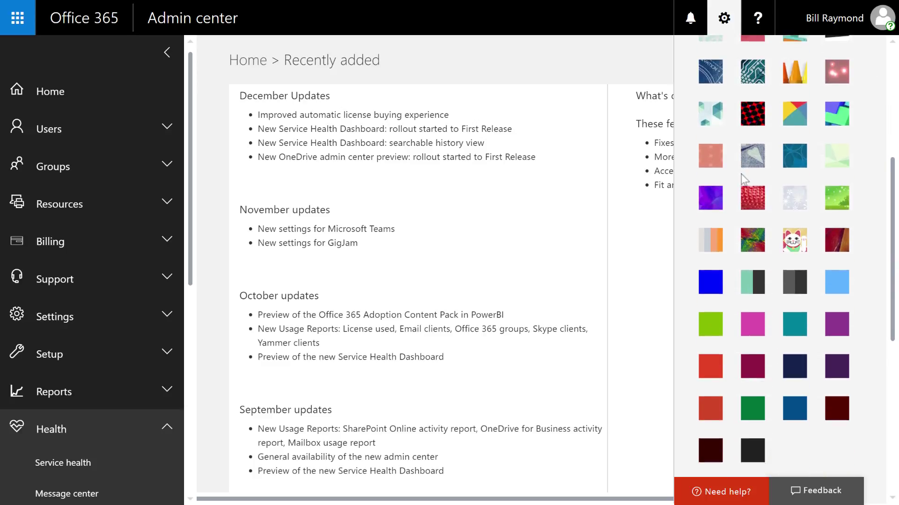
scroll(743, 178, "down", 3)
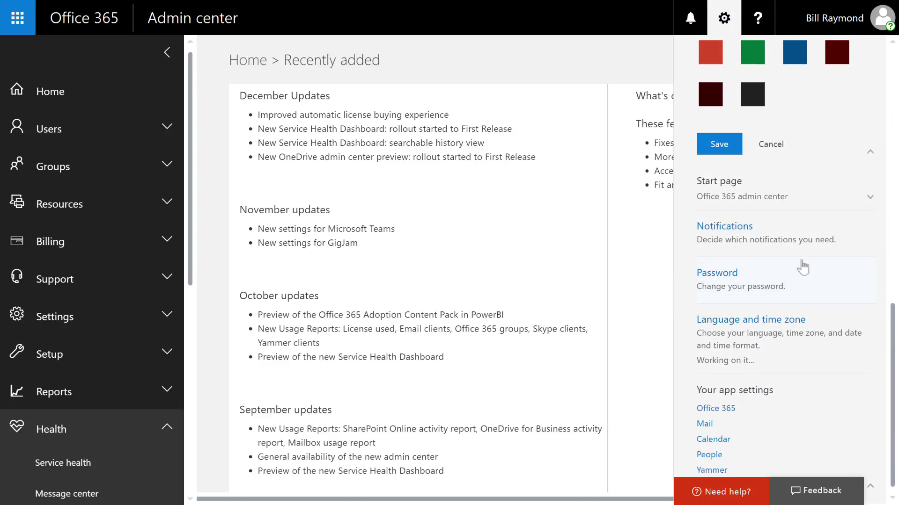
Step: Review the start page choices, keeping Office 365 admin center as the start page
left_click(872, 199)
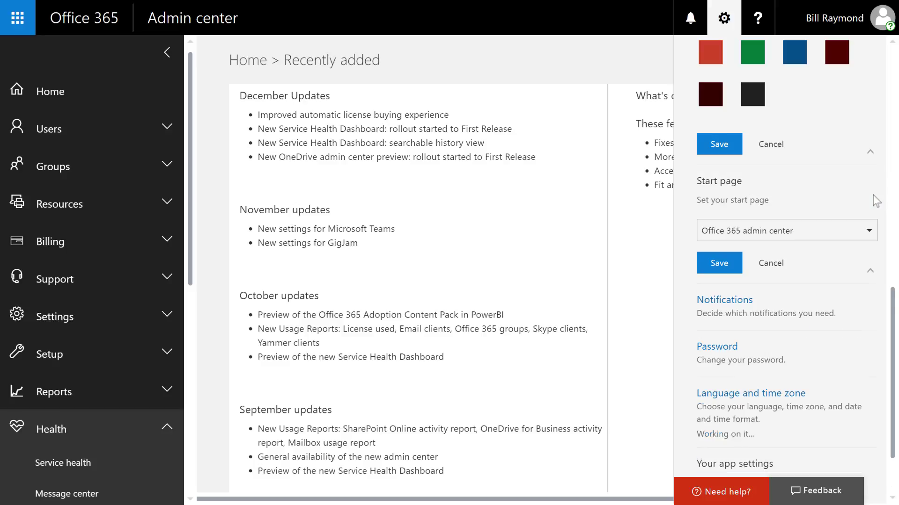
left_click(869, 230)
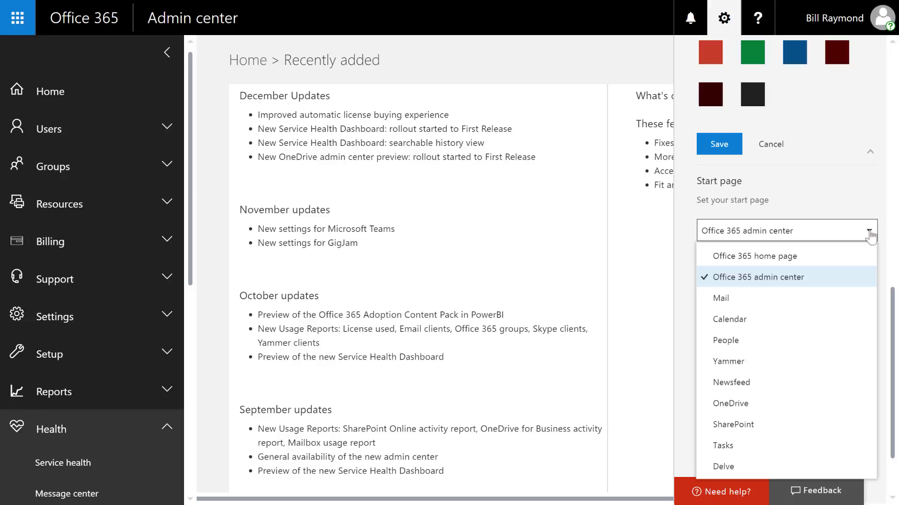
left_click(869, 232)
left_click(869, 231)
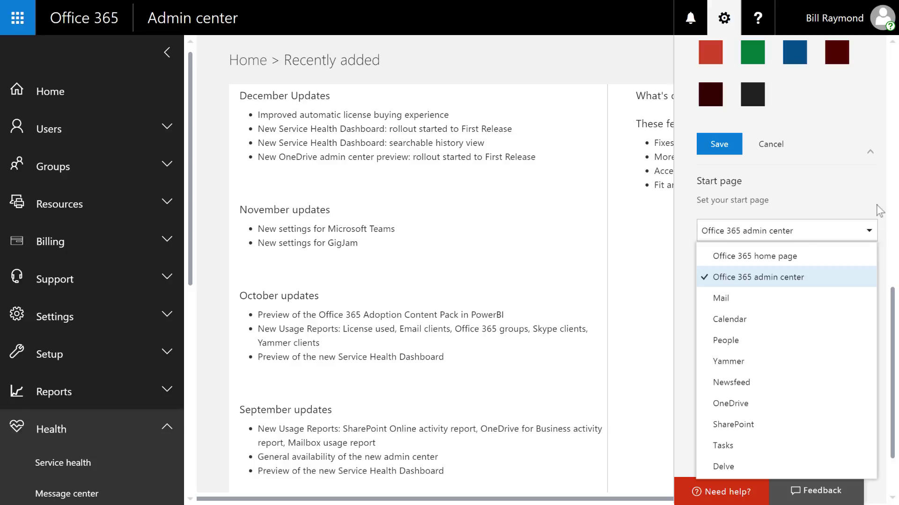
left_click(879, 210)
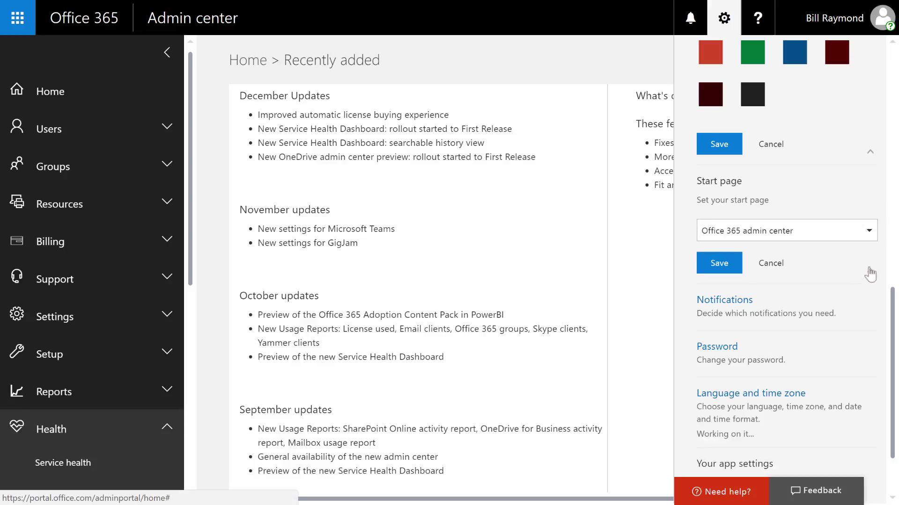
Step: View the Notifications panel, which shows nothing new, then close it
left_click(691, 21)
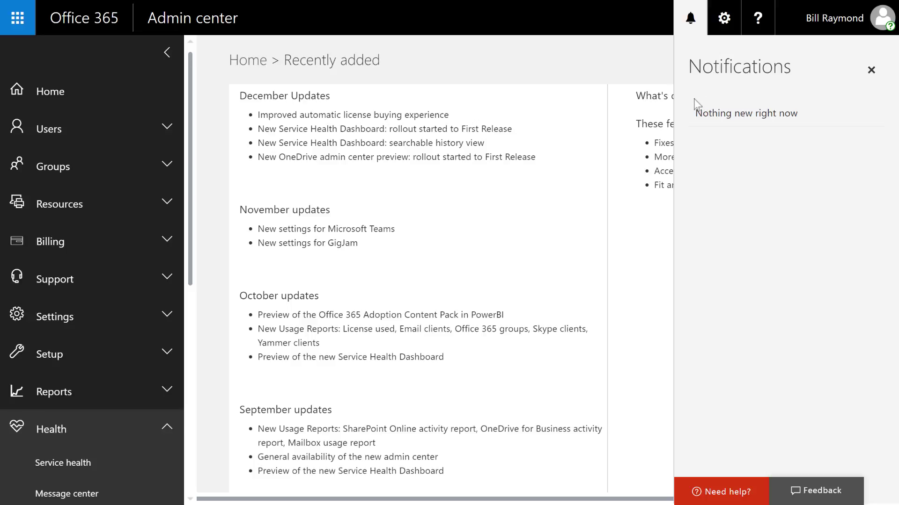
left_click(691, 24)
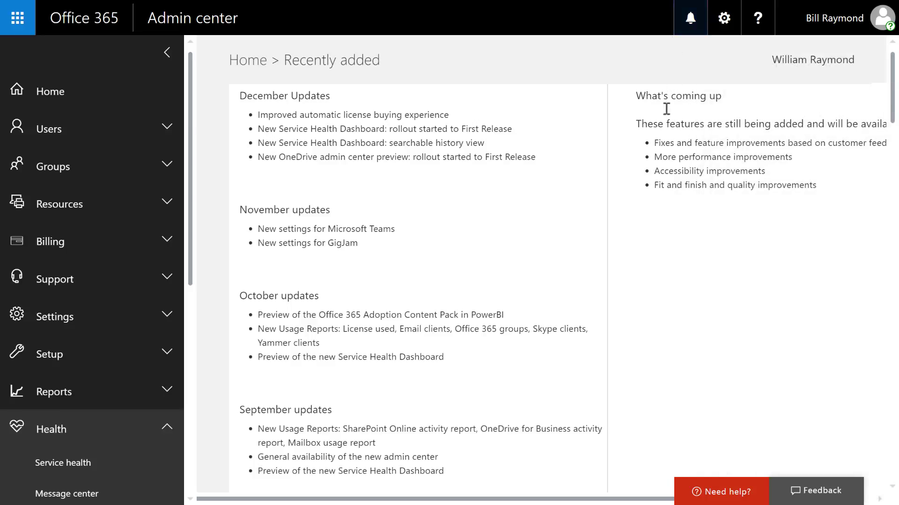
Step: Open the 'Help improve Office 365' feedback form for rating the Admin Center
left_click(797, 497)
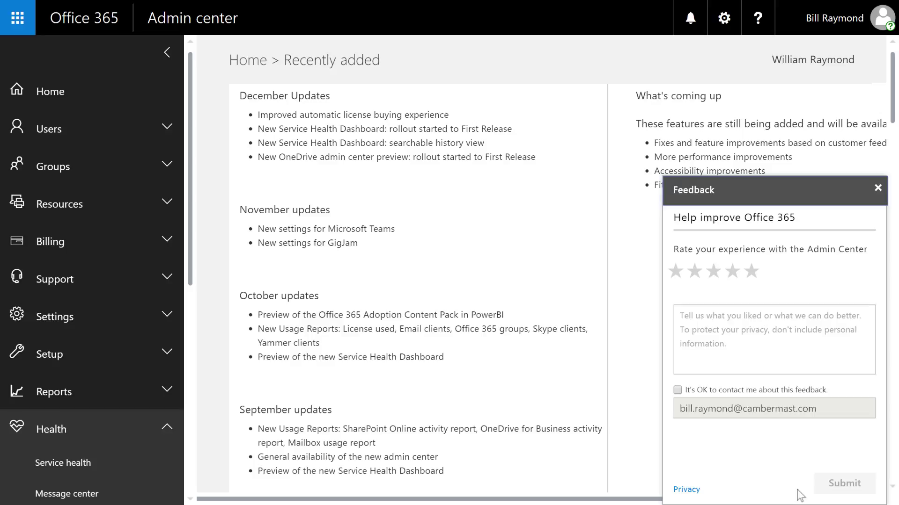